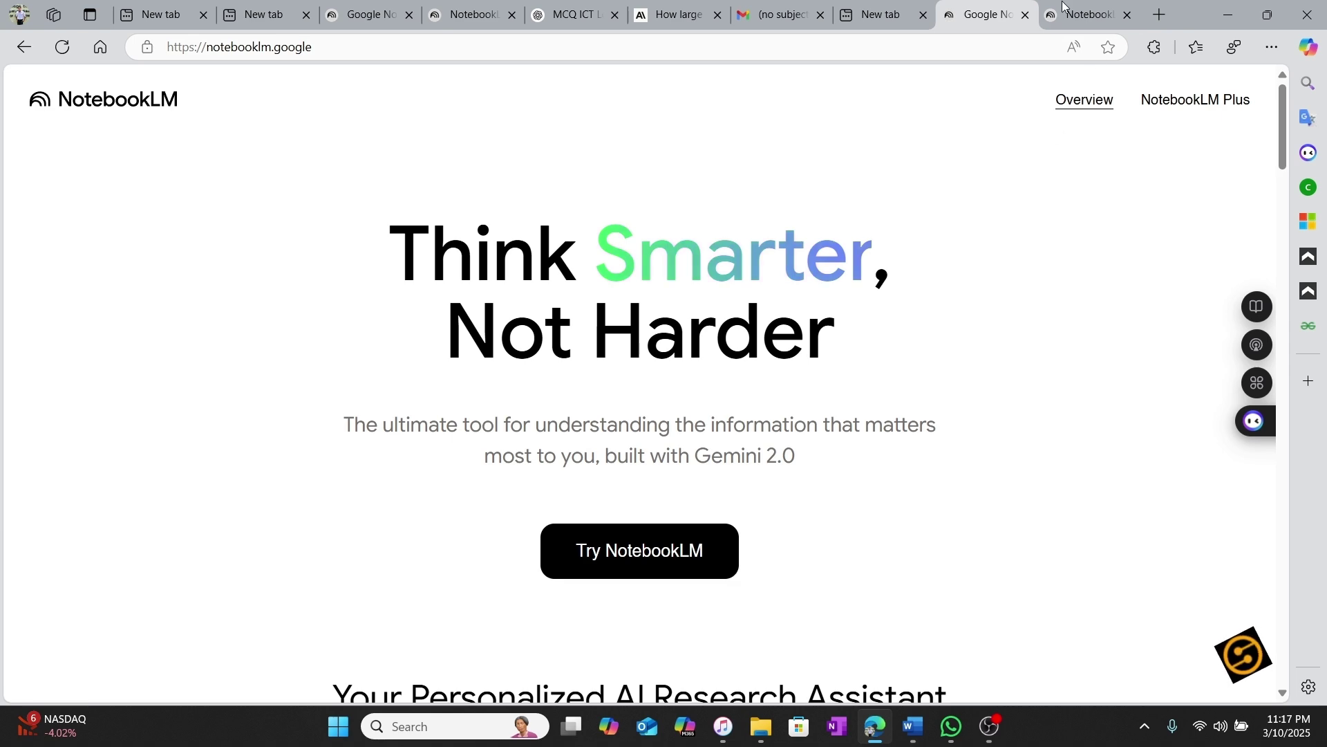
- Search Google for "notebook lm", open the official NotebookLM site from the results and launch the tool
{"action": "left_click", "coordinate": [886, 16]}
{"action": "left_click", "coordinate": [317, 142]}
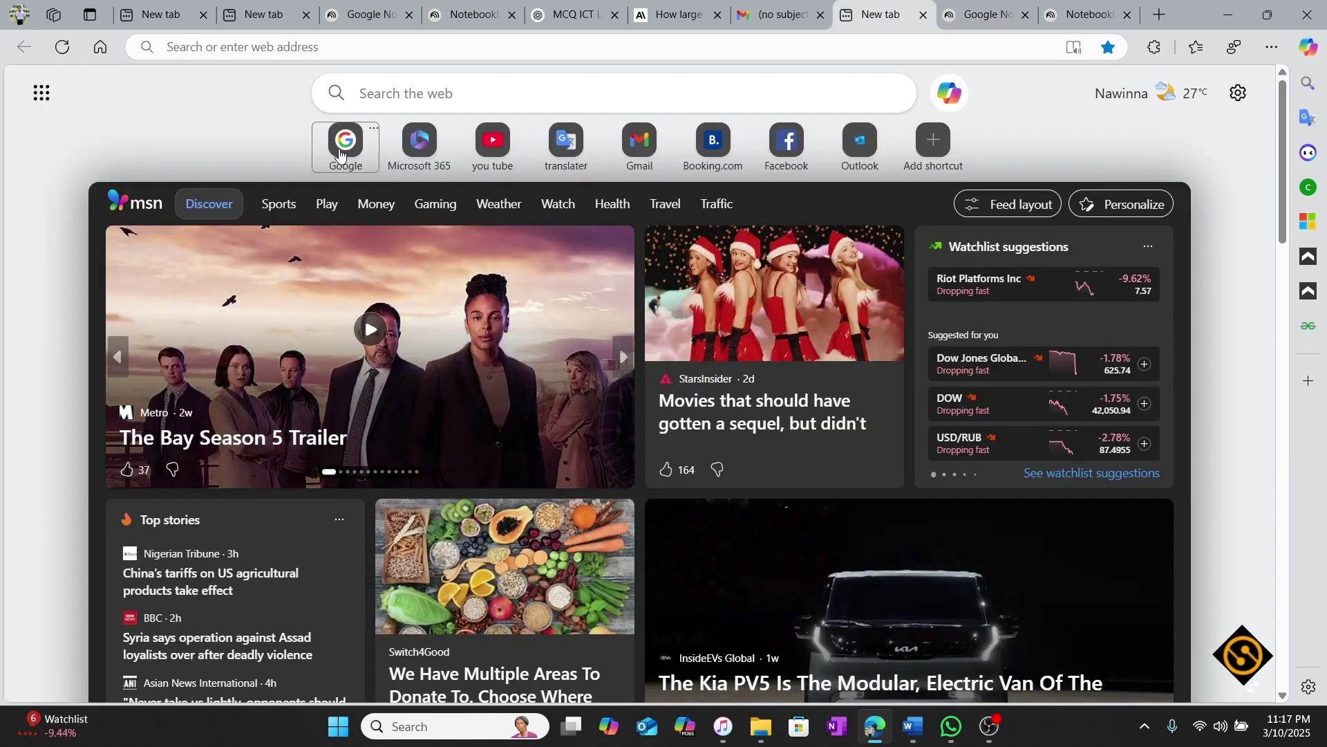
{"action": "left_click", "coordinate": [550, 309]}
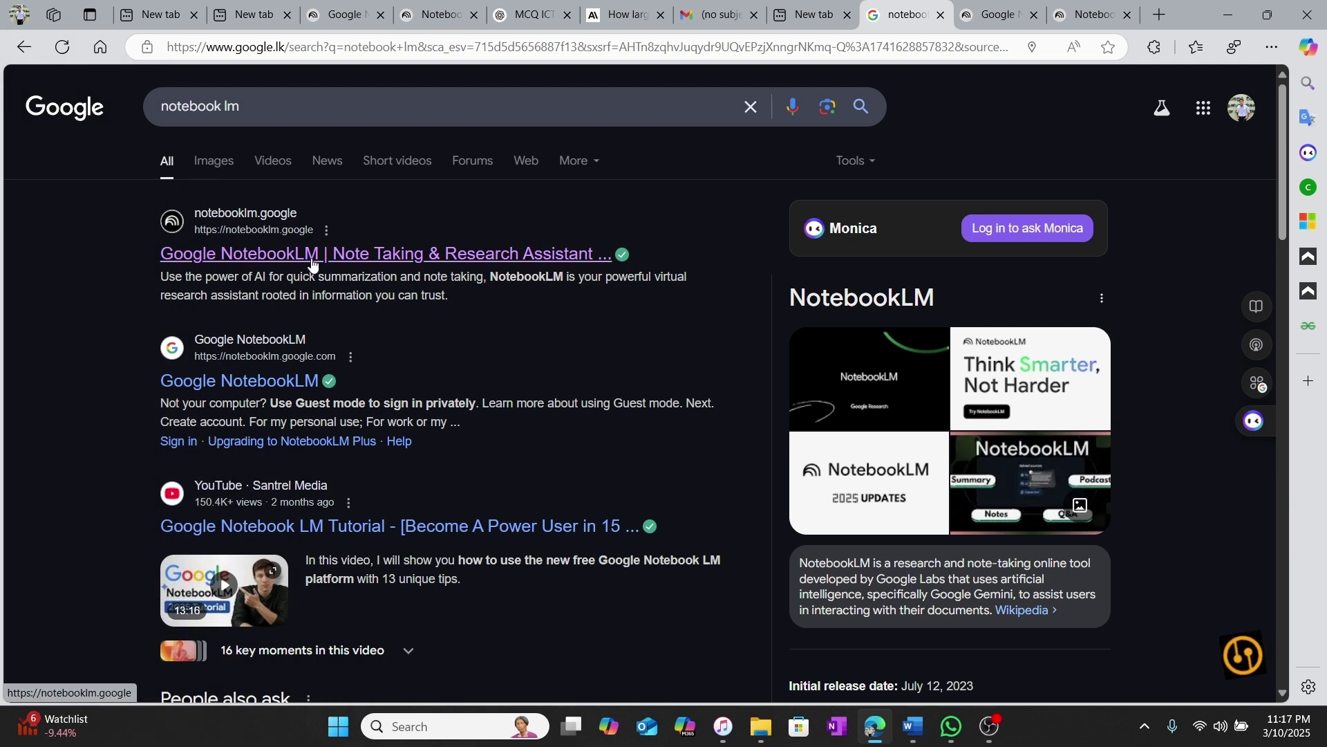
{"action": "left_click", "coordinate": [312, 262]}
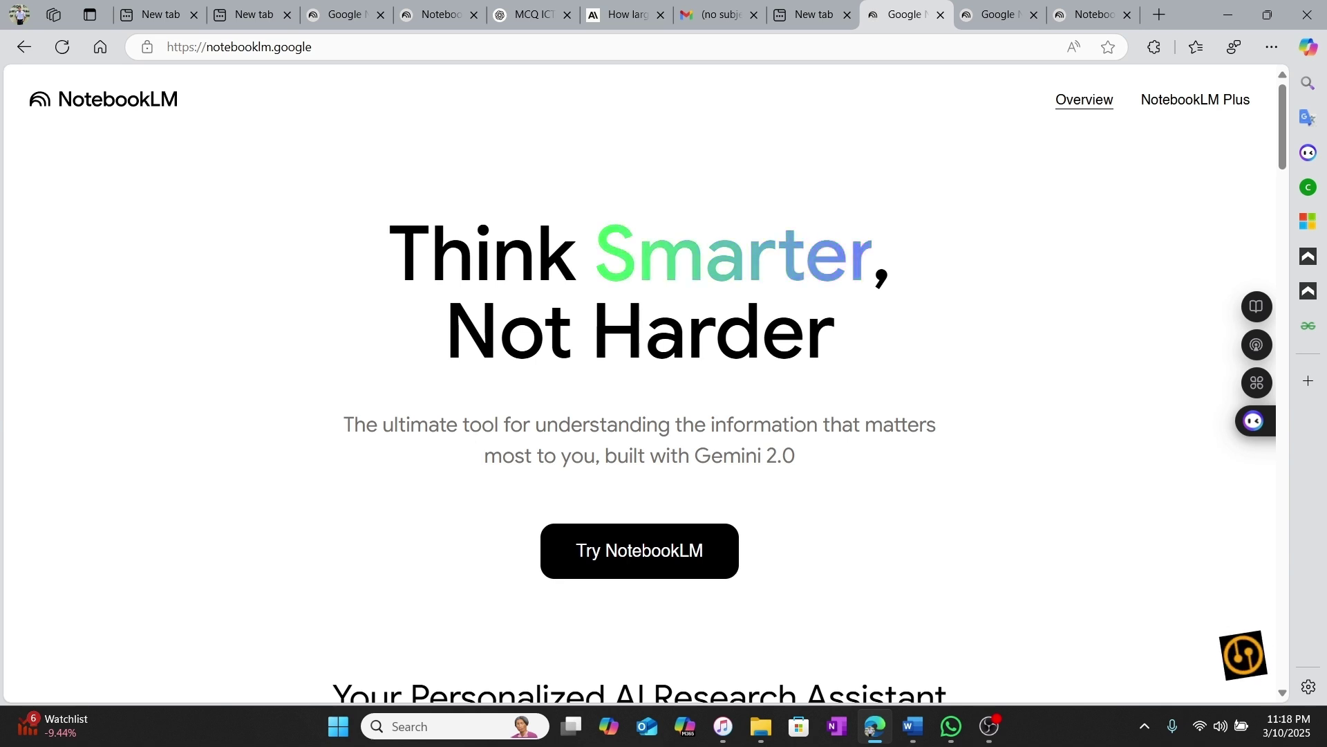
{"action": "left_click", "coordinate": [677, 562]}
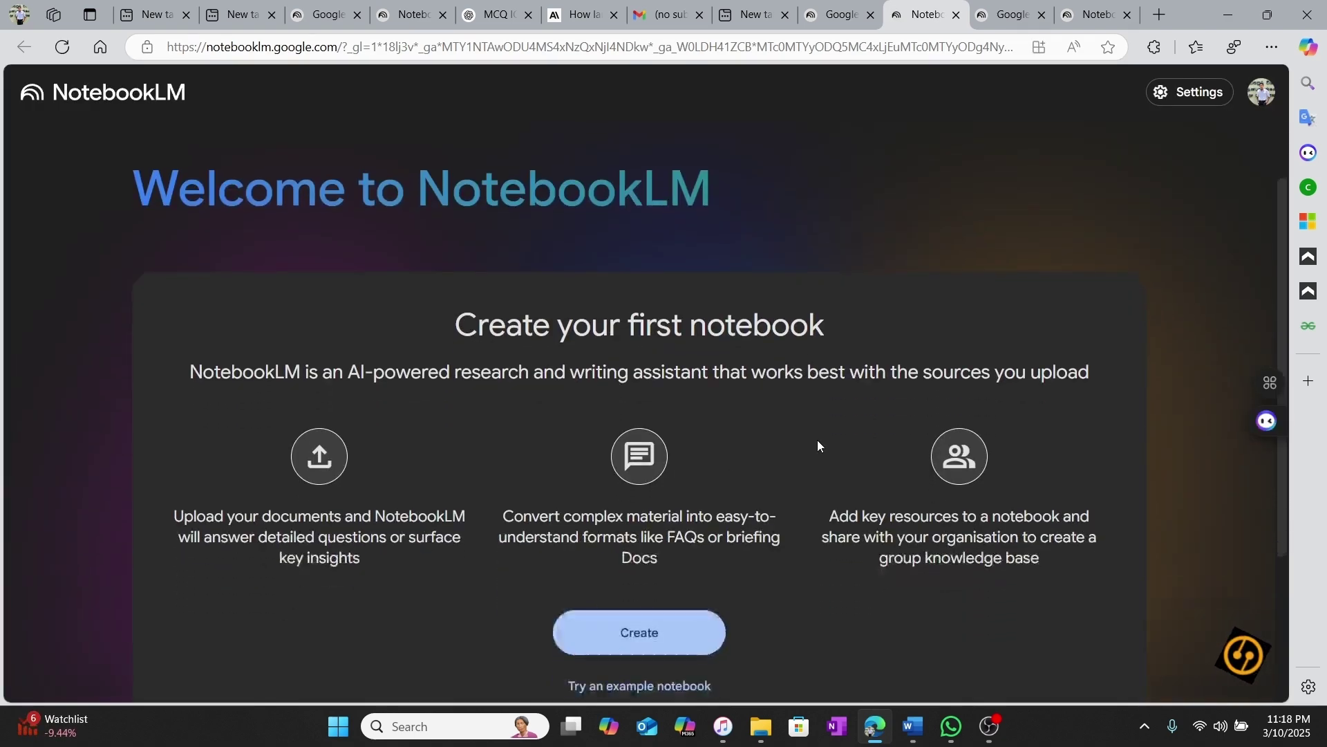
- Create a new notebook and upload the HTML Tute PDF from the tutes folder as its source
{"action": "scroll", "coordinate": [818, 445], "scroll_direction": "down", "scroll_amount": 3}
{"action": "scroll", "coordinate": [818, 445], "scroll_direction": "down", "scroll_amount": 1}
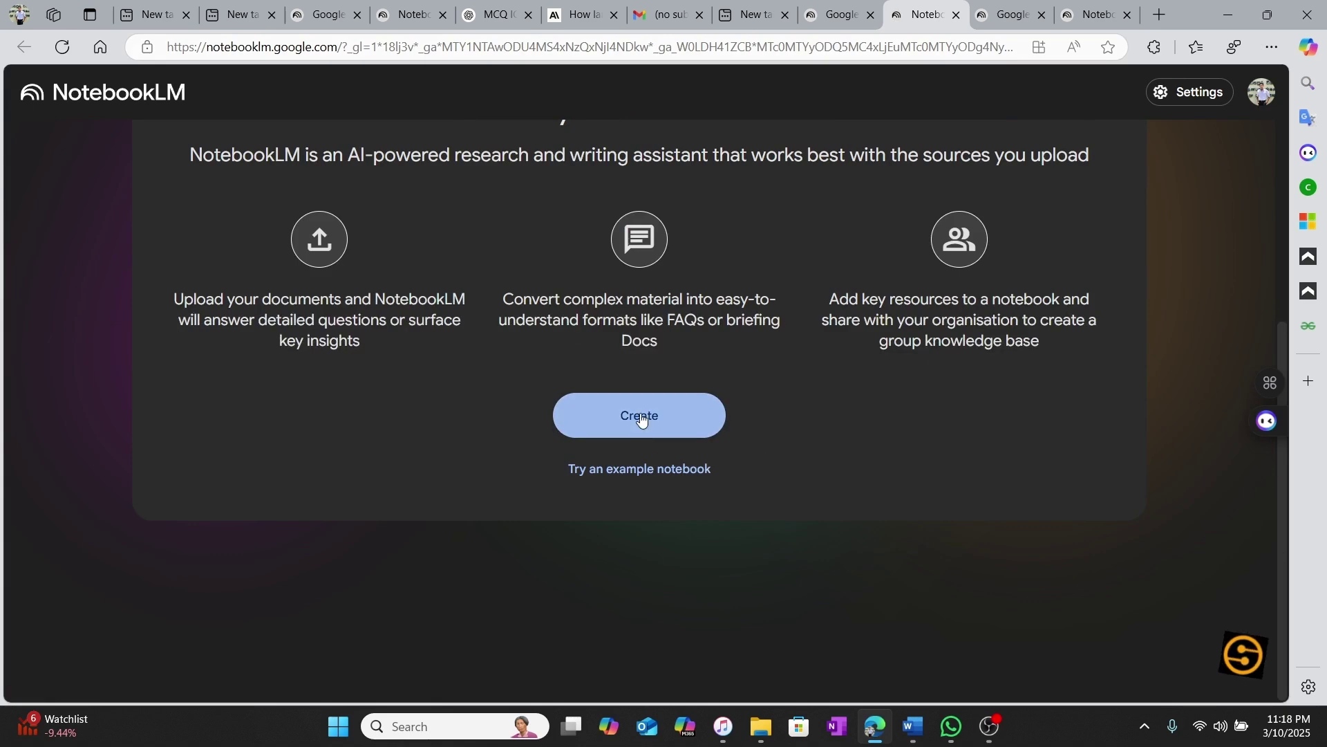
{"action": "left_click", "coordinate": [642, 419]}
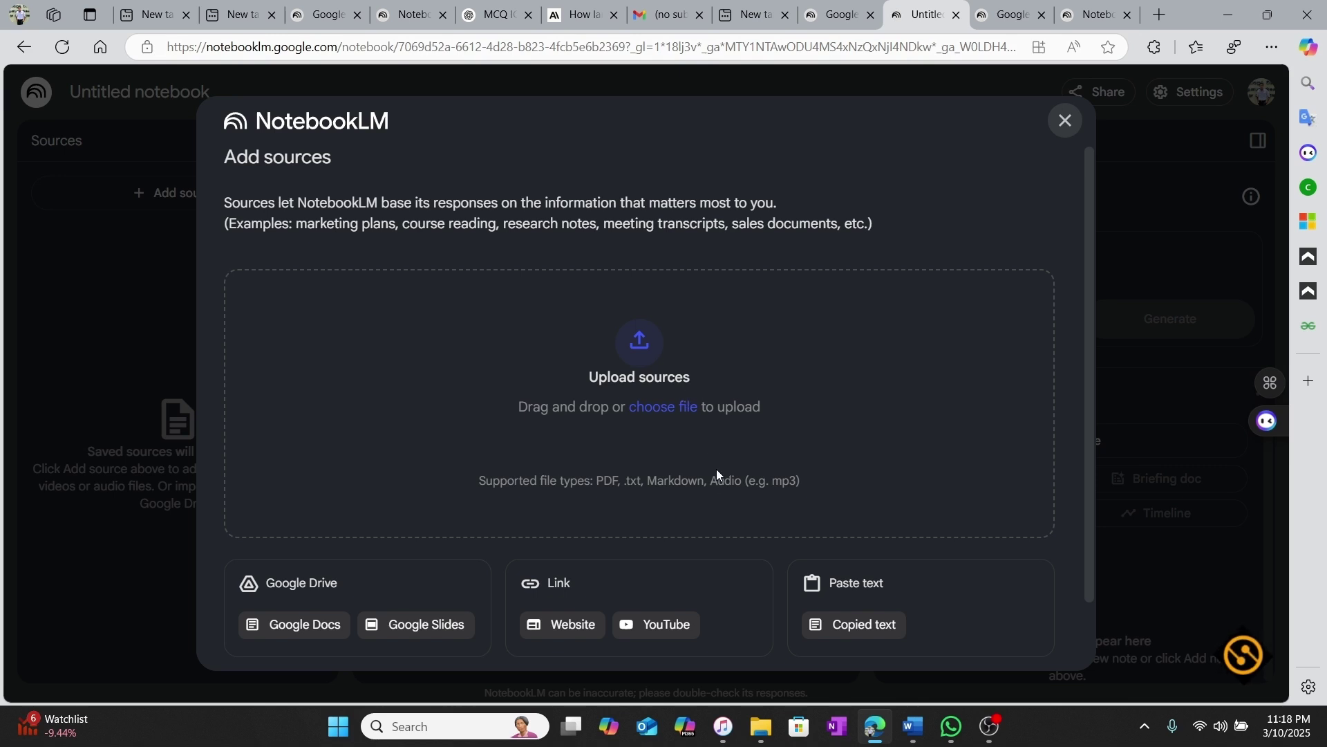
{"action": "left_click", "coordinate": [664, 410]}
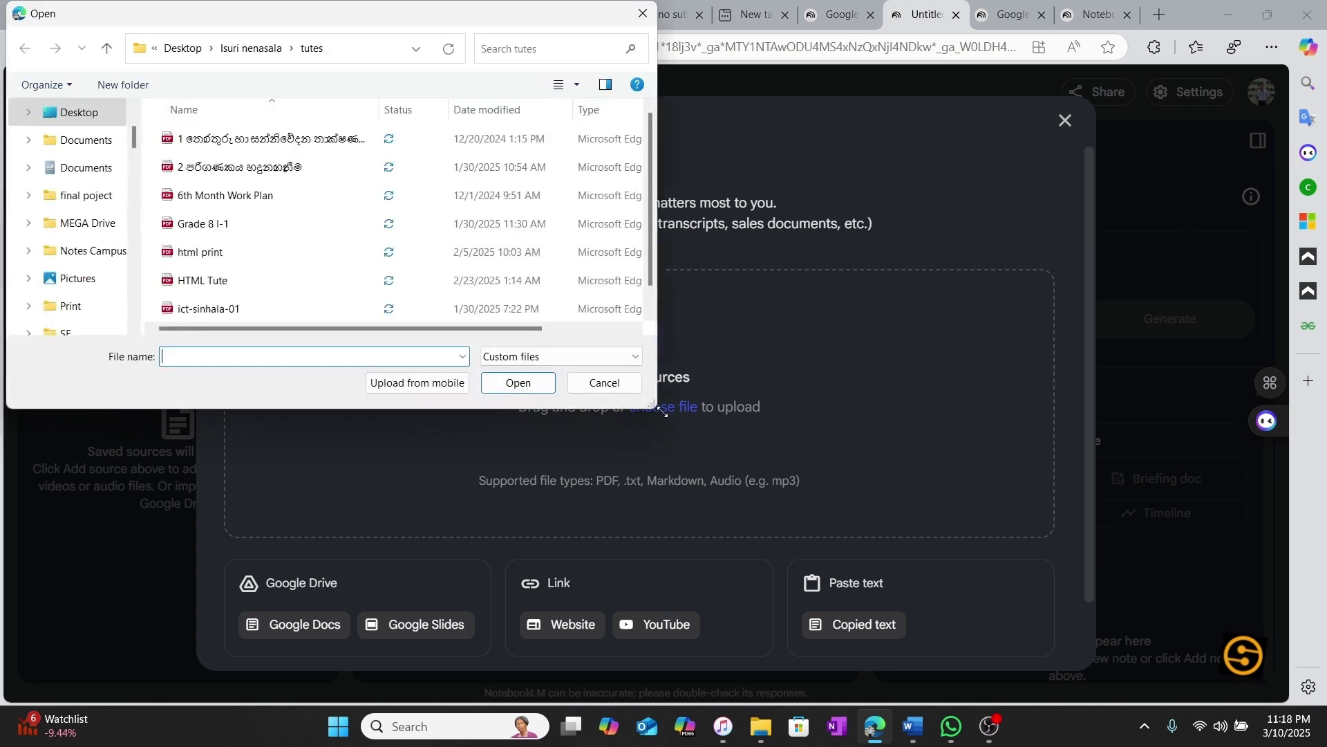
{"action": "scroll", "coordinate": [277, 206], "scroll_direction": "down", "scroll_amount": 1}
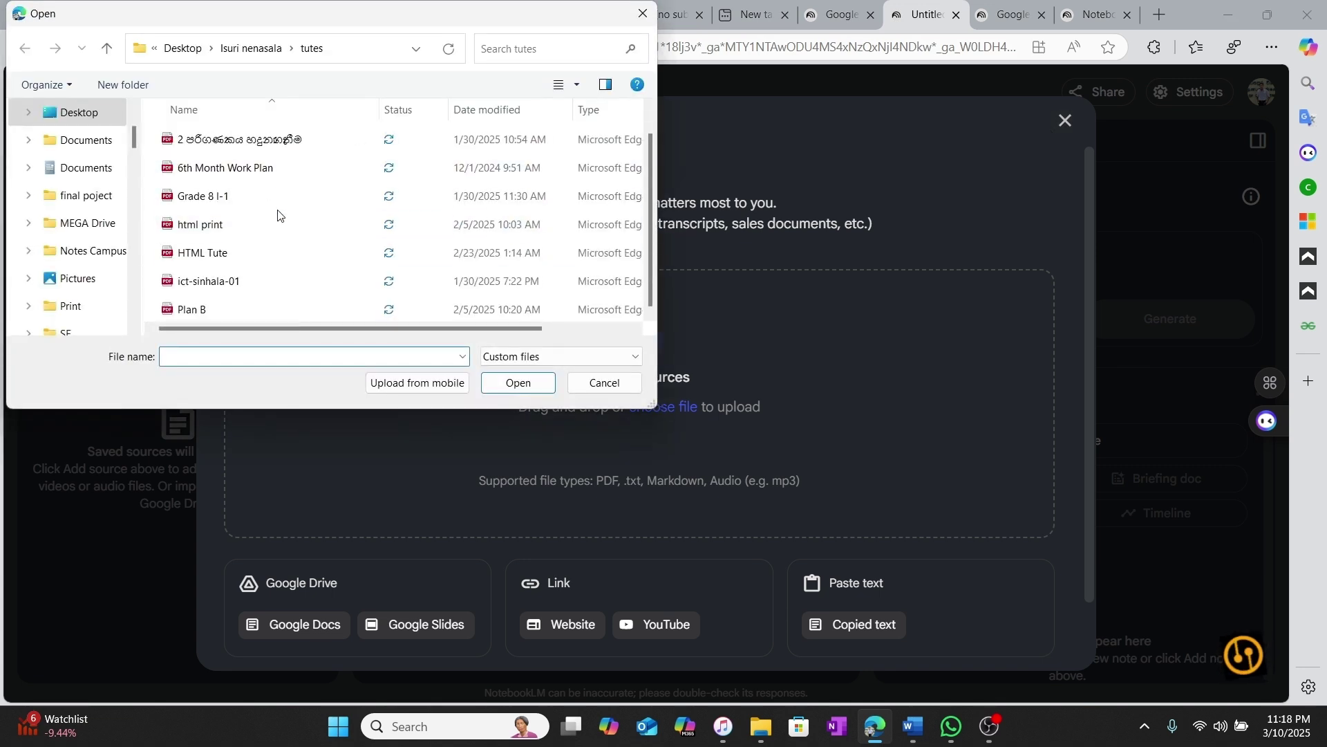
{"action": "left_click", "coordinate": [267, 266]}
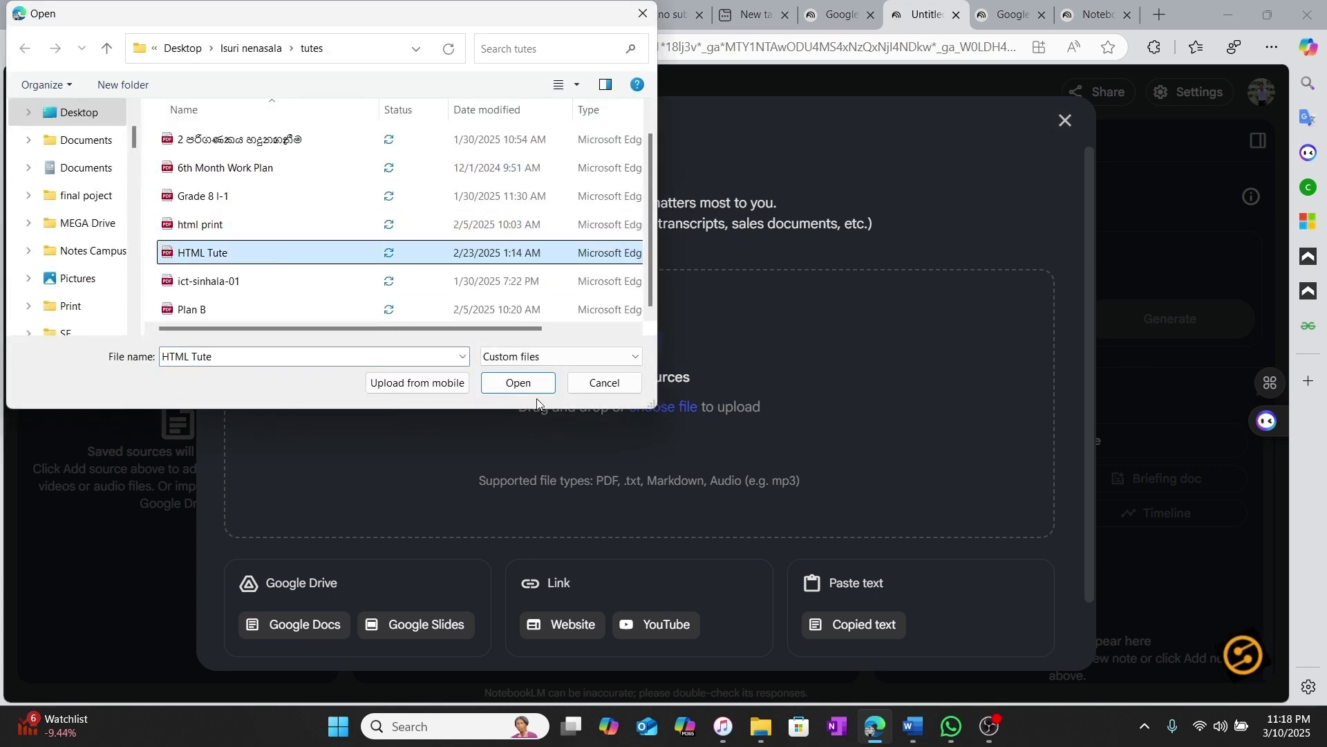
{"action": "left_click", "coordinate": [520, 384]}
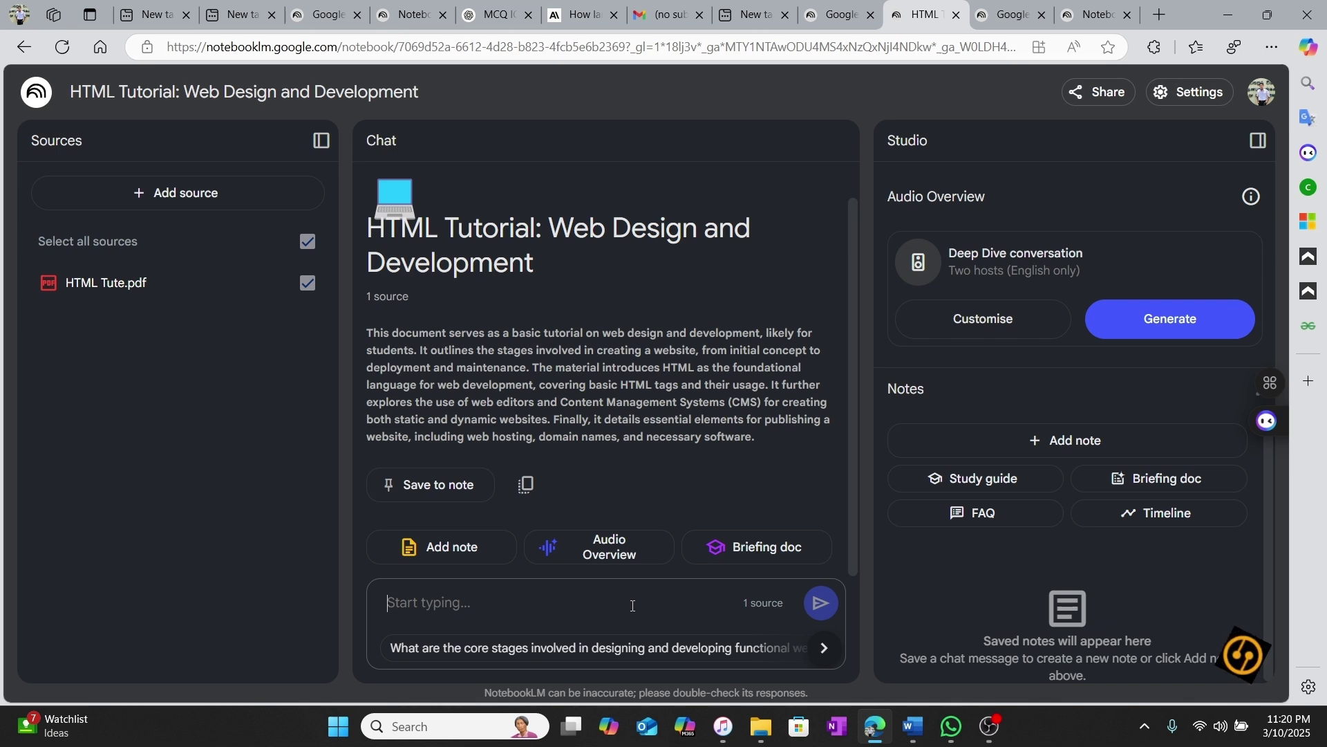
- Send the chat prompt "I need to know about CMS" about the uploaded source
{"action": "left_click", "coordinate": [633, 606]}
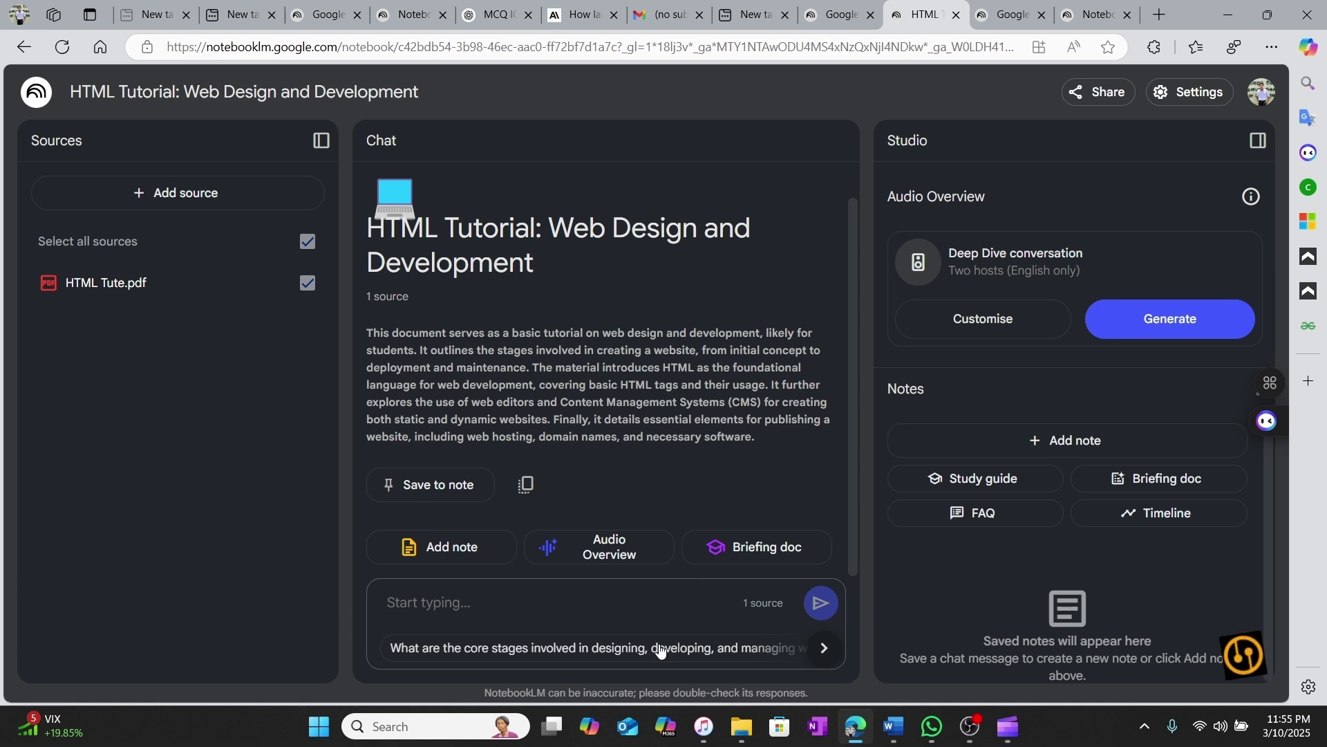
{"action": "type", "text": "I"}
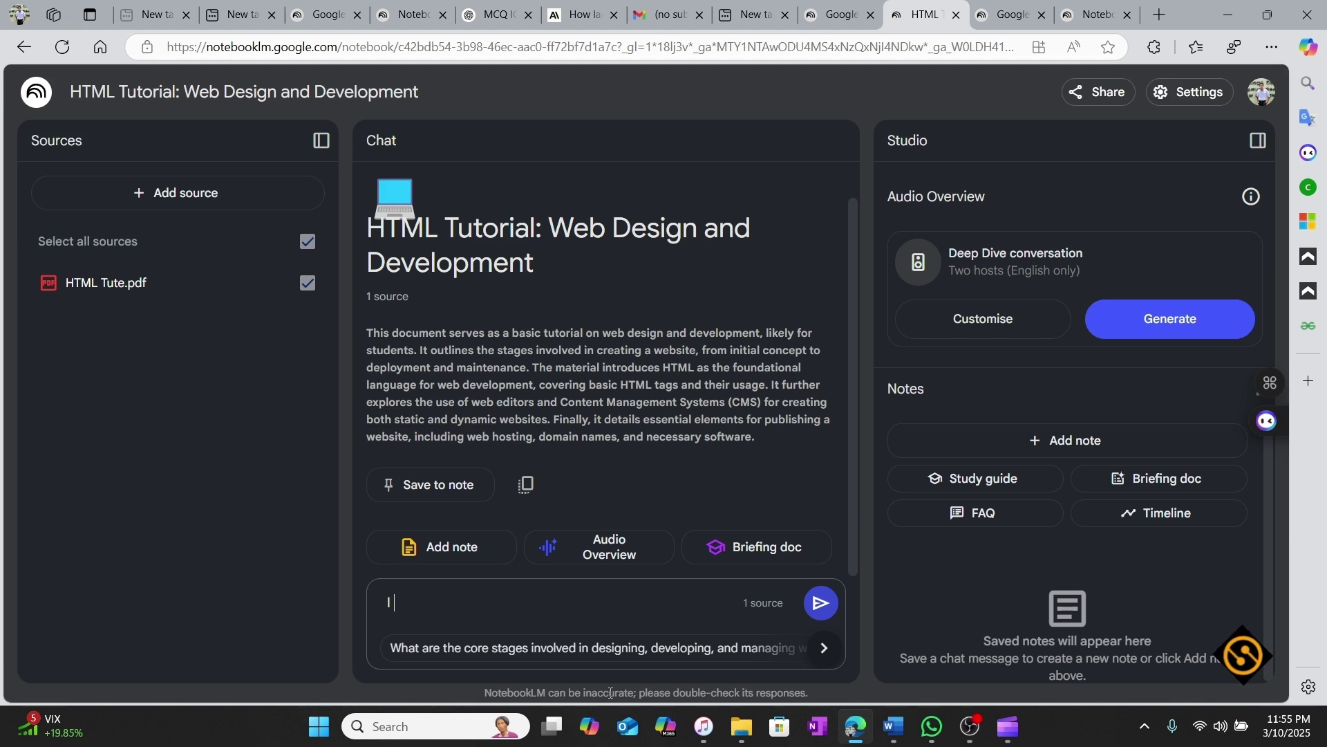
{"action": "type", "text": " need to"}
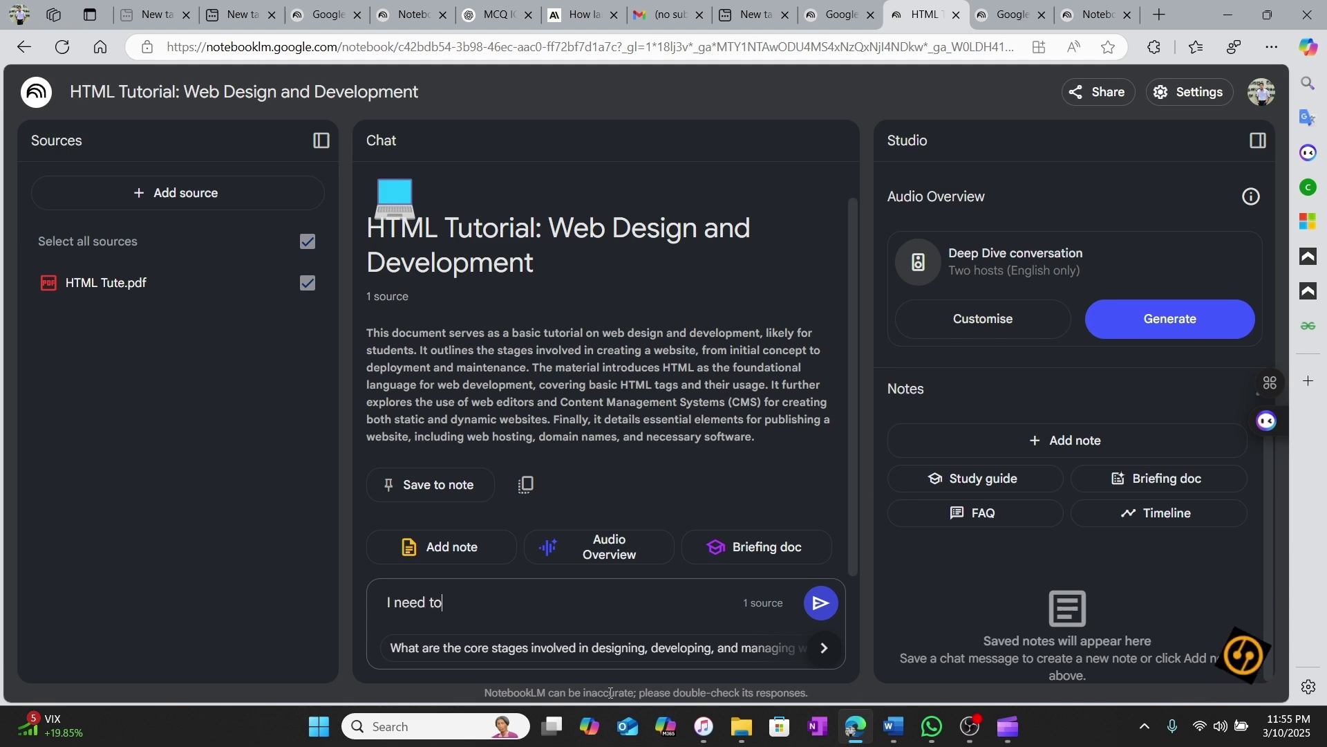
{"action": "type", "text": " knp"}
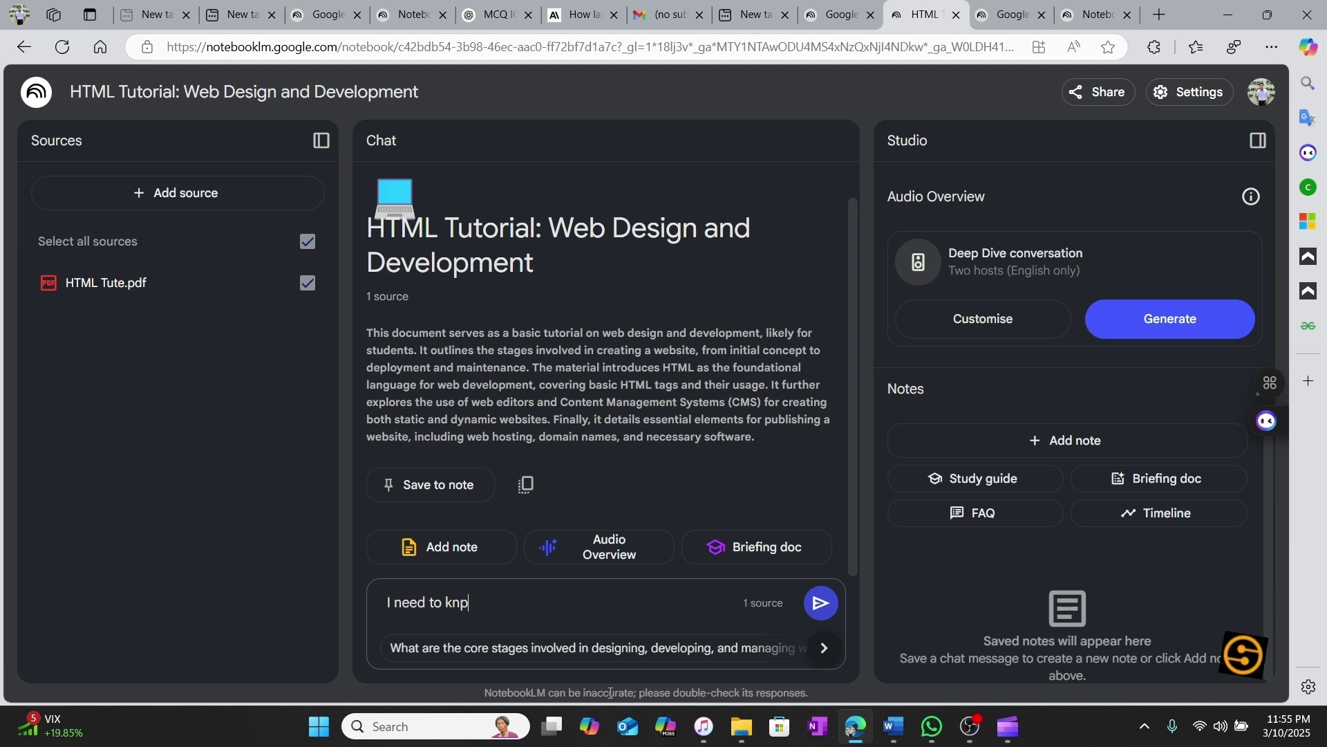
{"action": "key", "text": "BackSpace"}
{"action": "type", "text": "ow"}
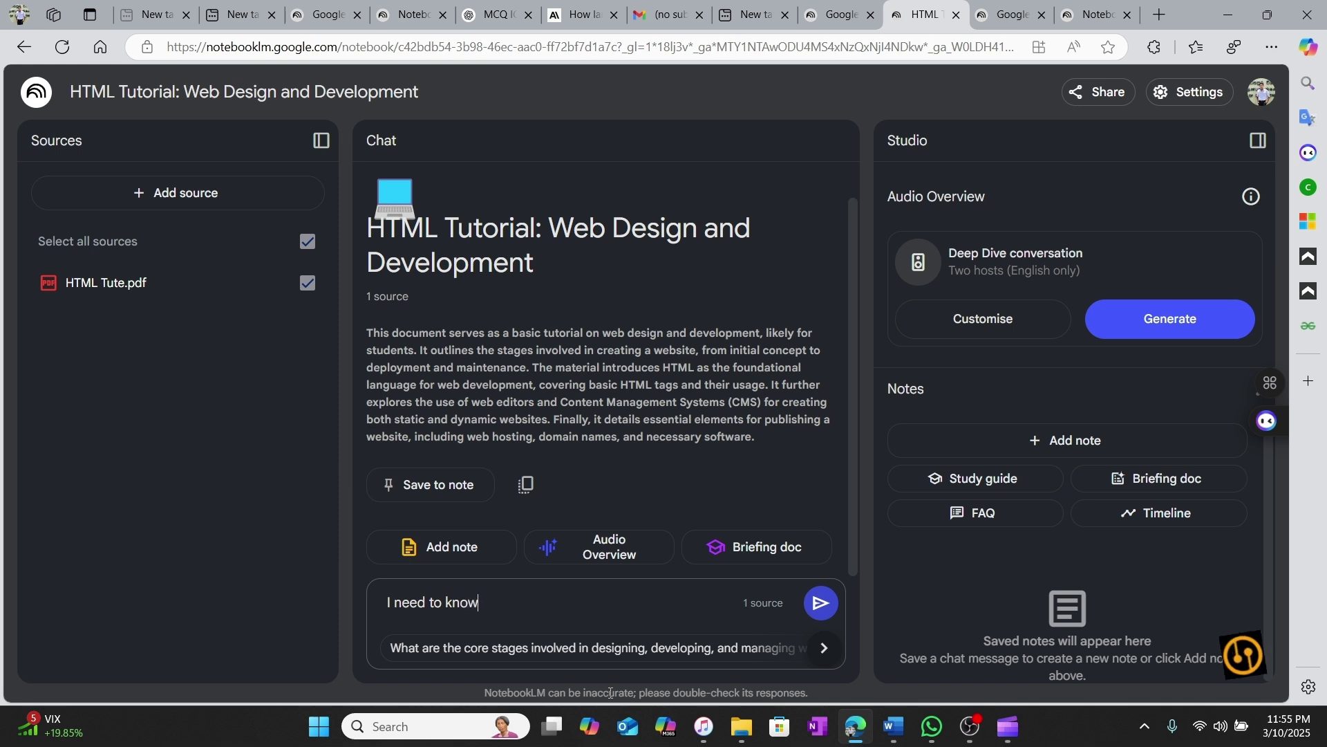
{"action": "type", "text": " abou"}
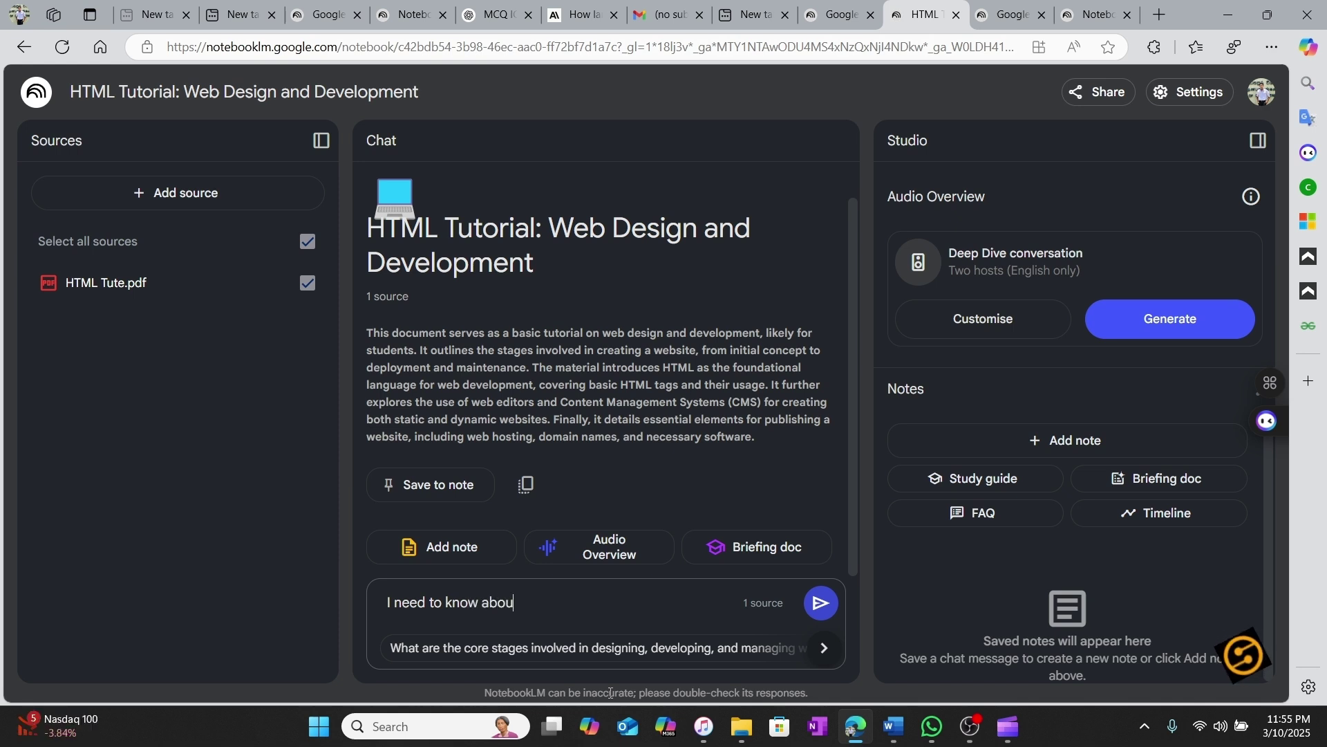
{"action": "type", "text": "t CMS"}
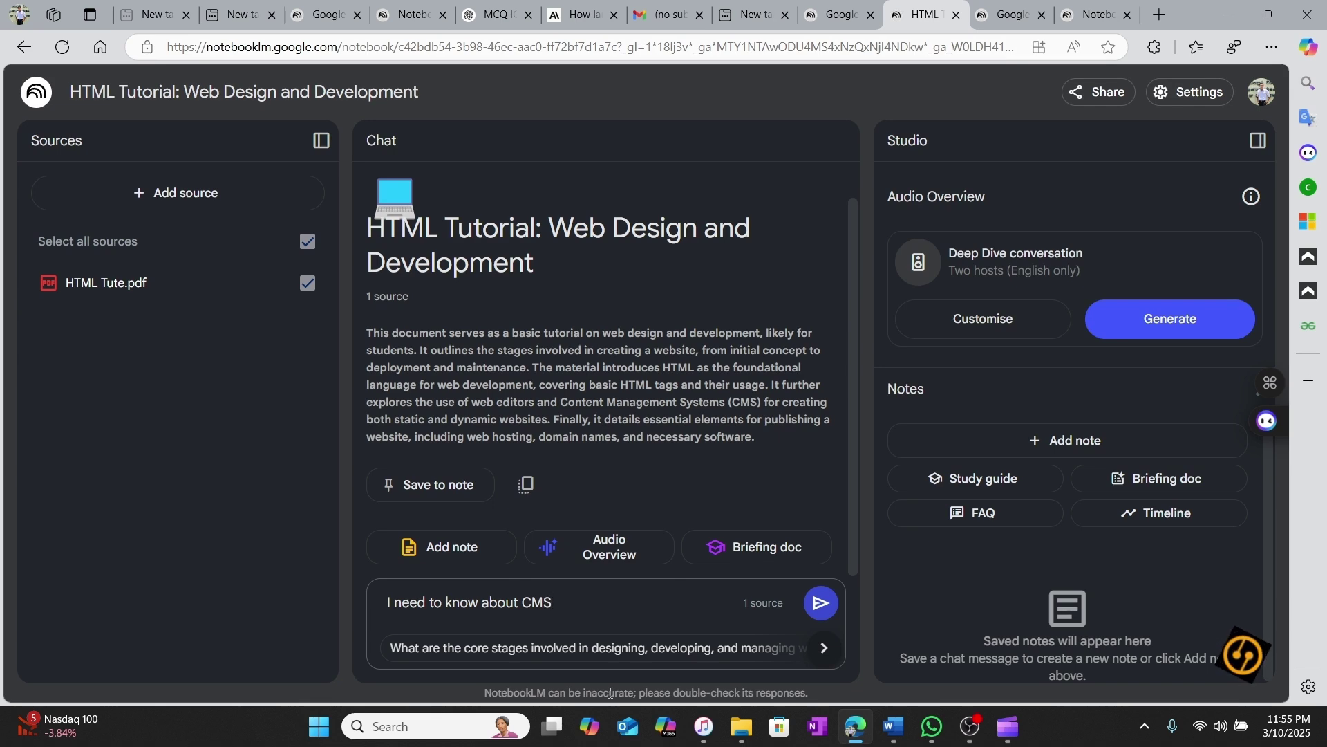
{"action": "key", "text": "Return"}
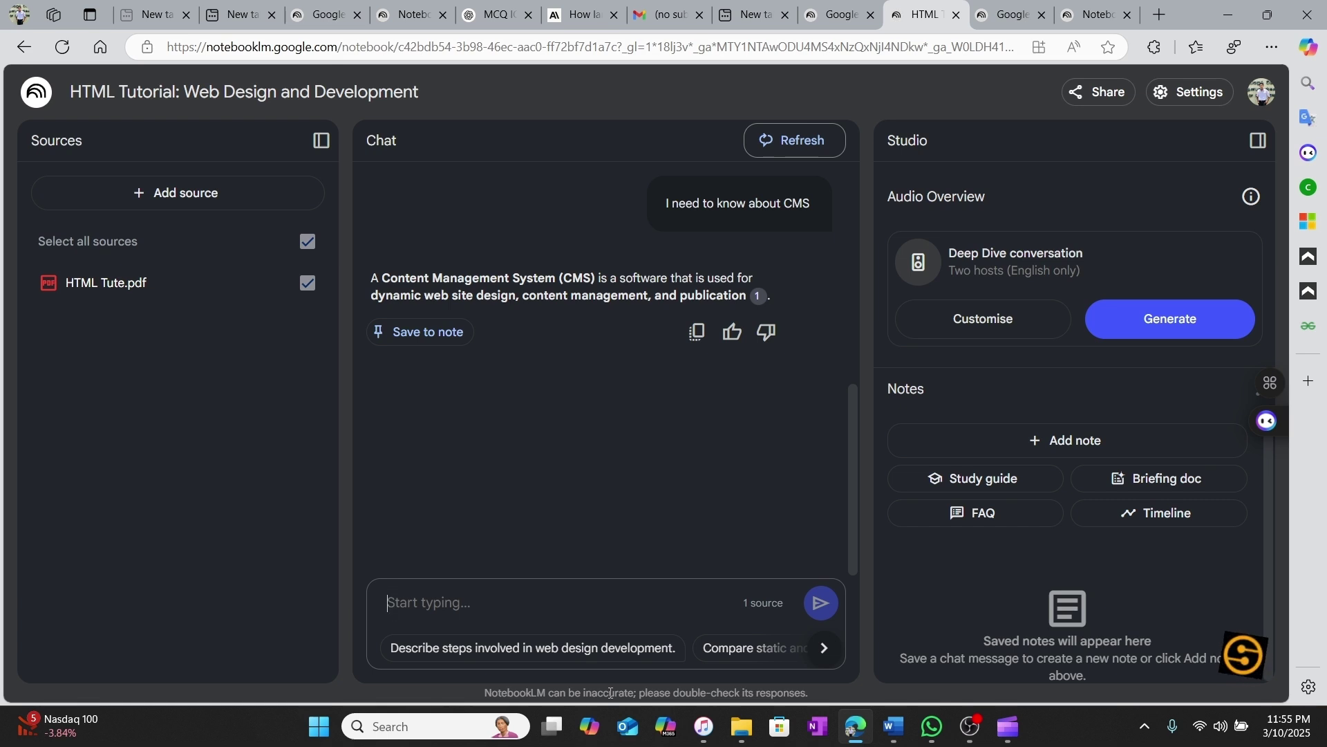
- Review the CMS answer and send the chat prompt "CAN YOU CREATE A SHORT NOTE"
{"action": "scroll", "coordinate": [788, 288], "scroll_direction": "up", "scroll_amount": 4}
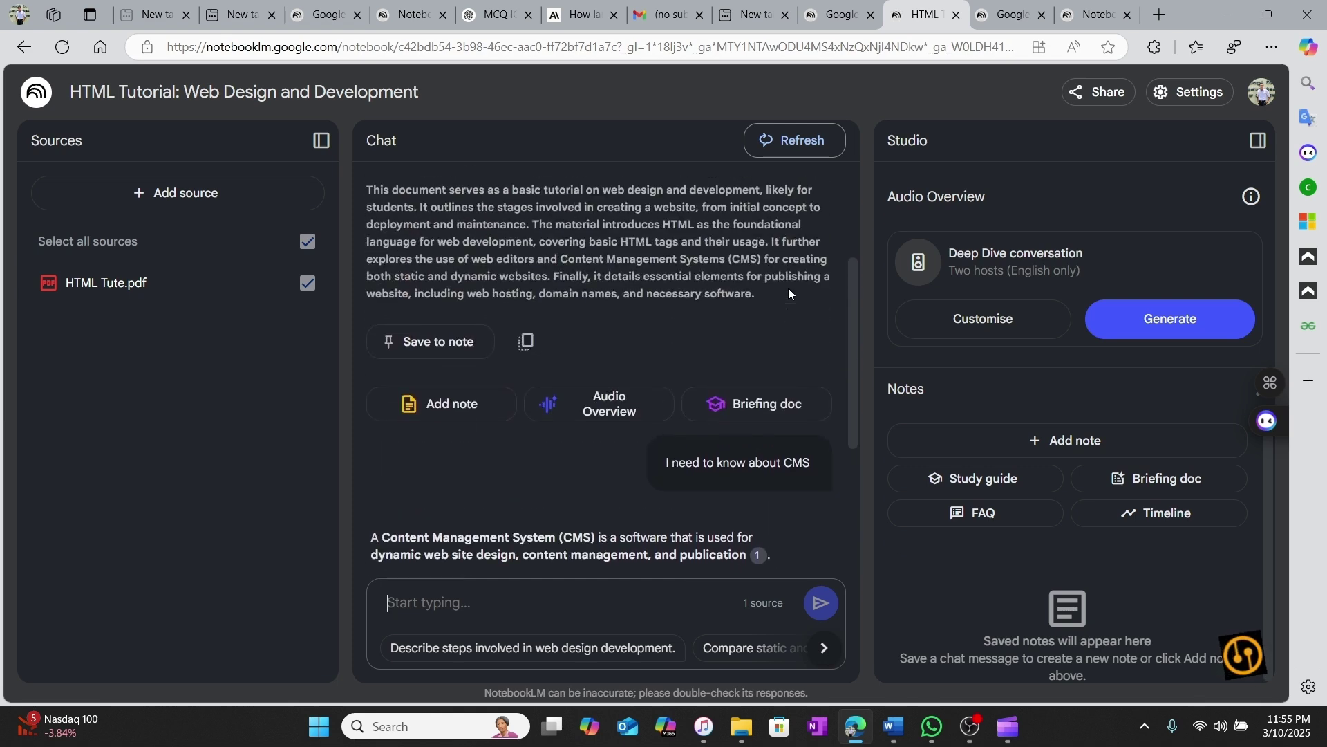
{"action": "scroll", "coordinate": [788, 288], "scroll_direction": "up", "scroll_amount": 1}
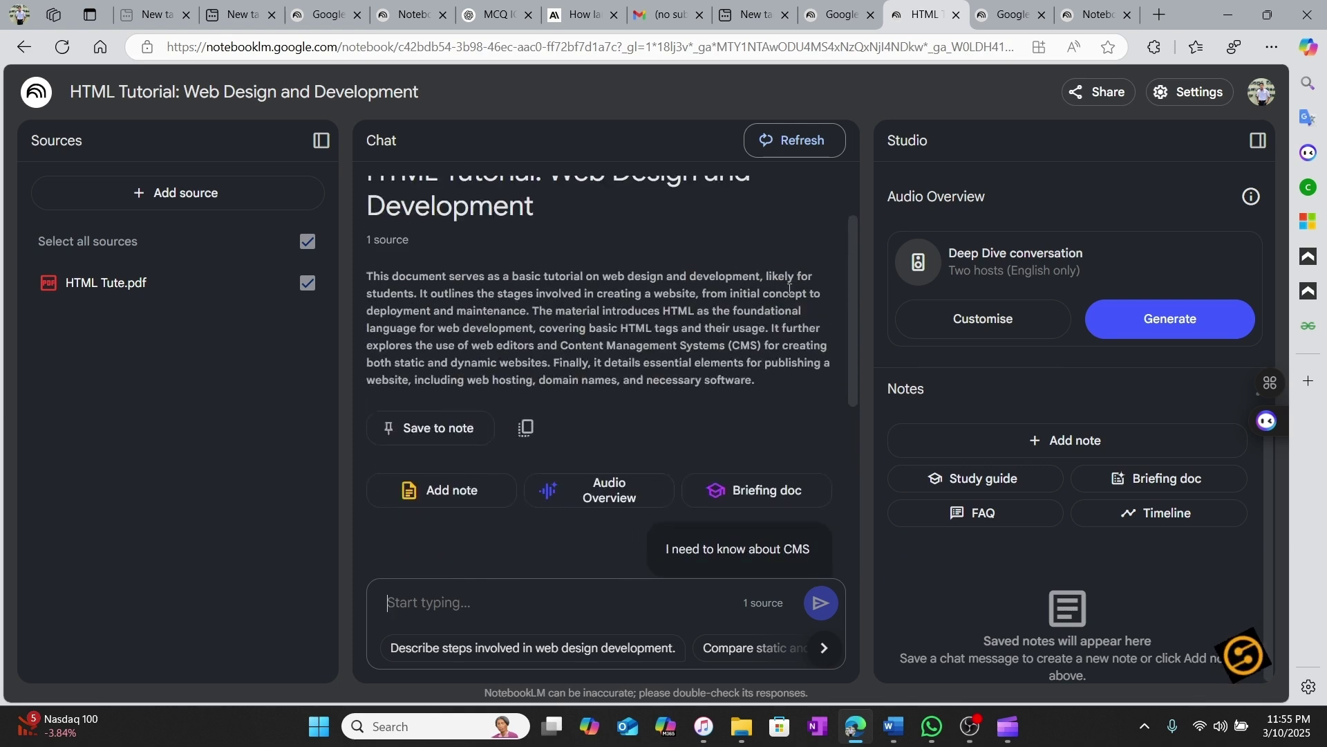
{"action": "scroll", "coordinate": [790, 289], "scroll_direction": "down", "scroll_amount": 3}
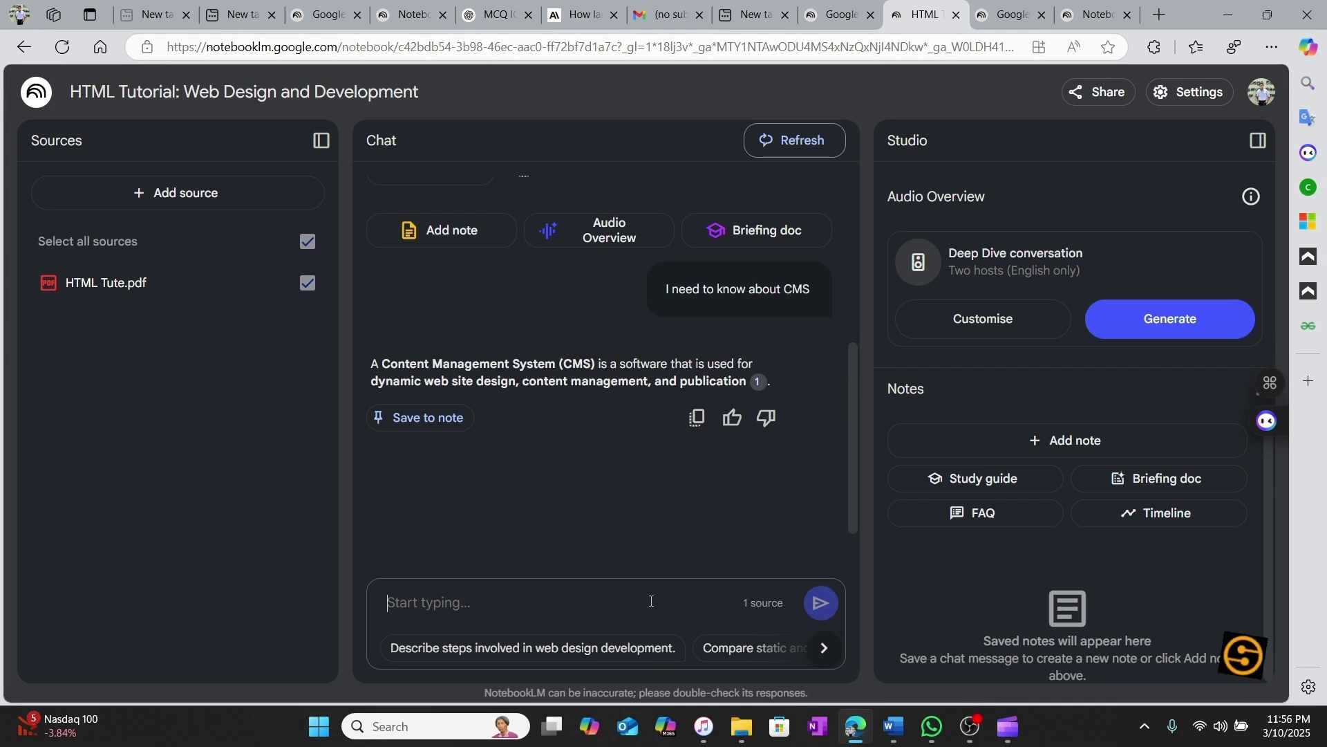
{"action": "type", "text": "CAN "}
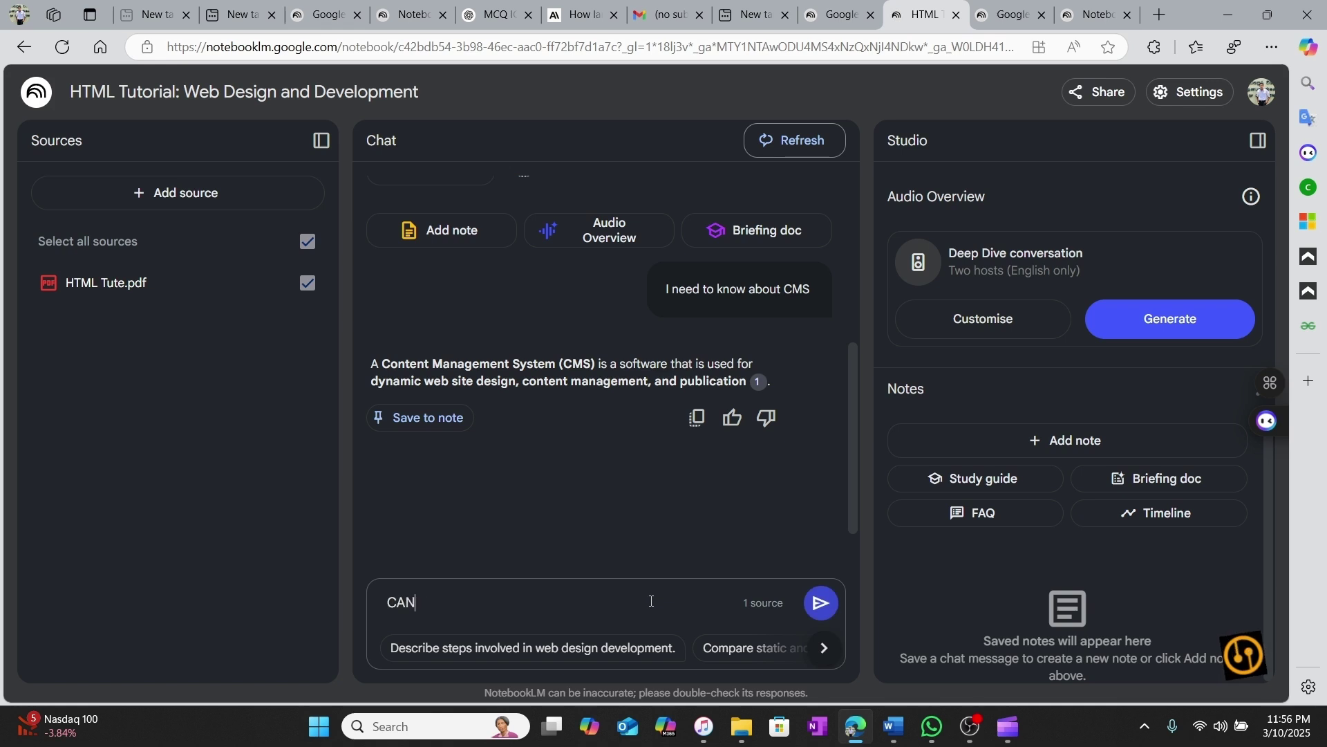
{"action": "type", "text": "YOU"}
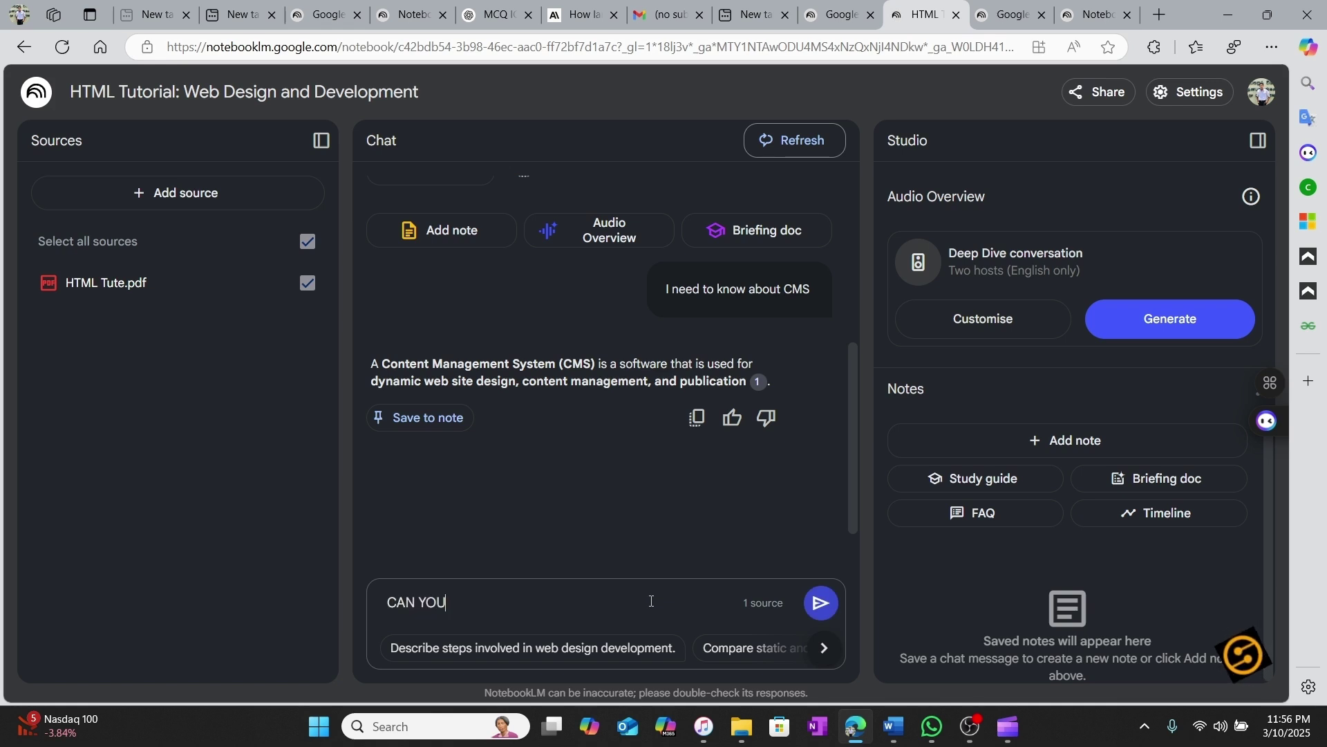
{"action": "type", "text": " CREAT"}
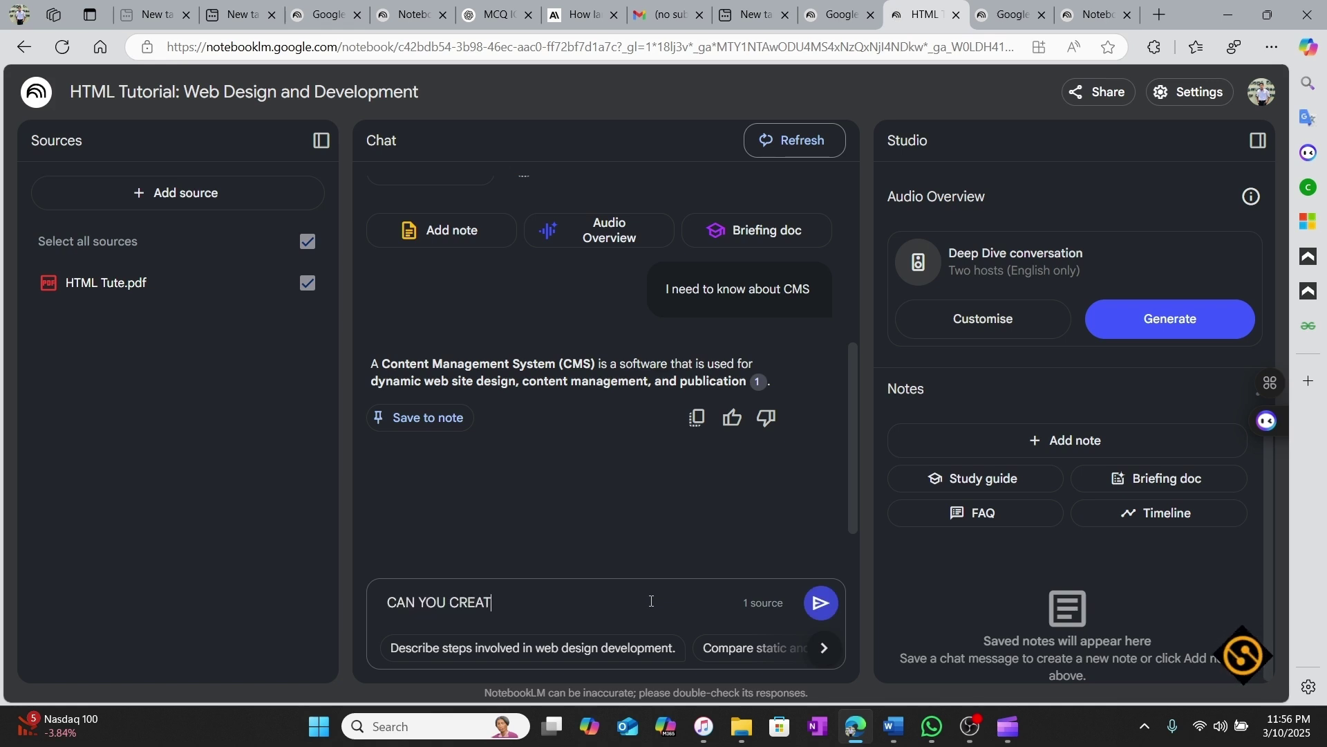
{"action": "type", "text": "E A S"}
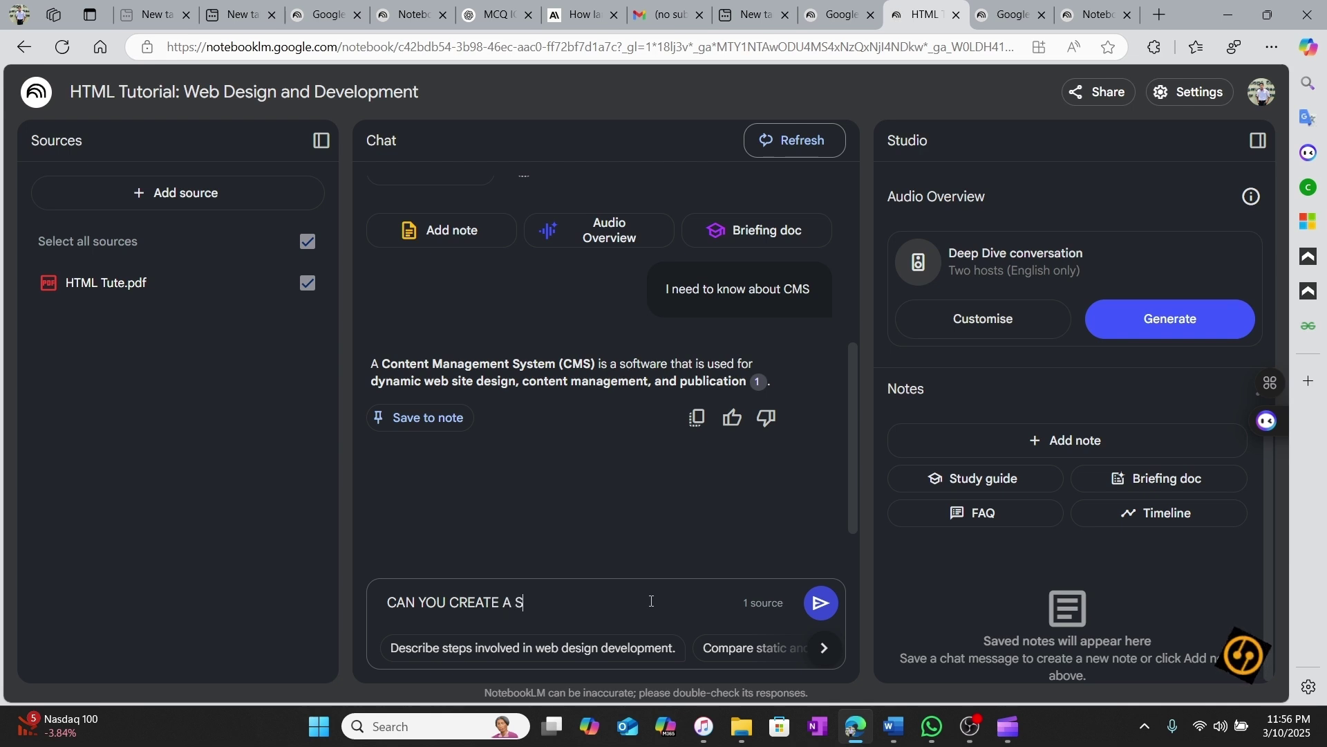
{"action": "type", "text": "HORT N"}
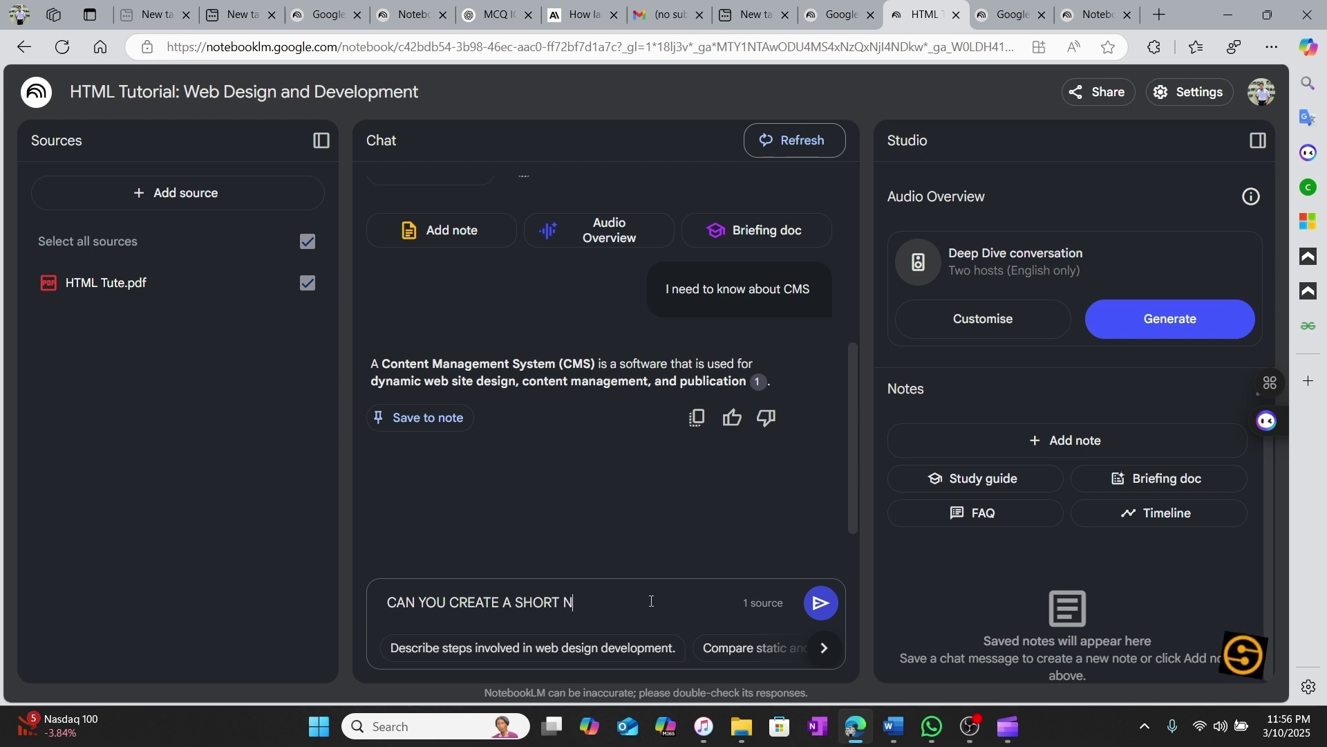
{"action": "type", "text": "OTE"}
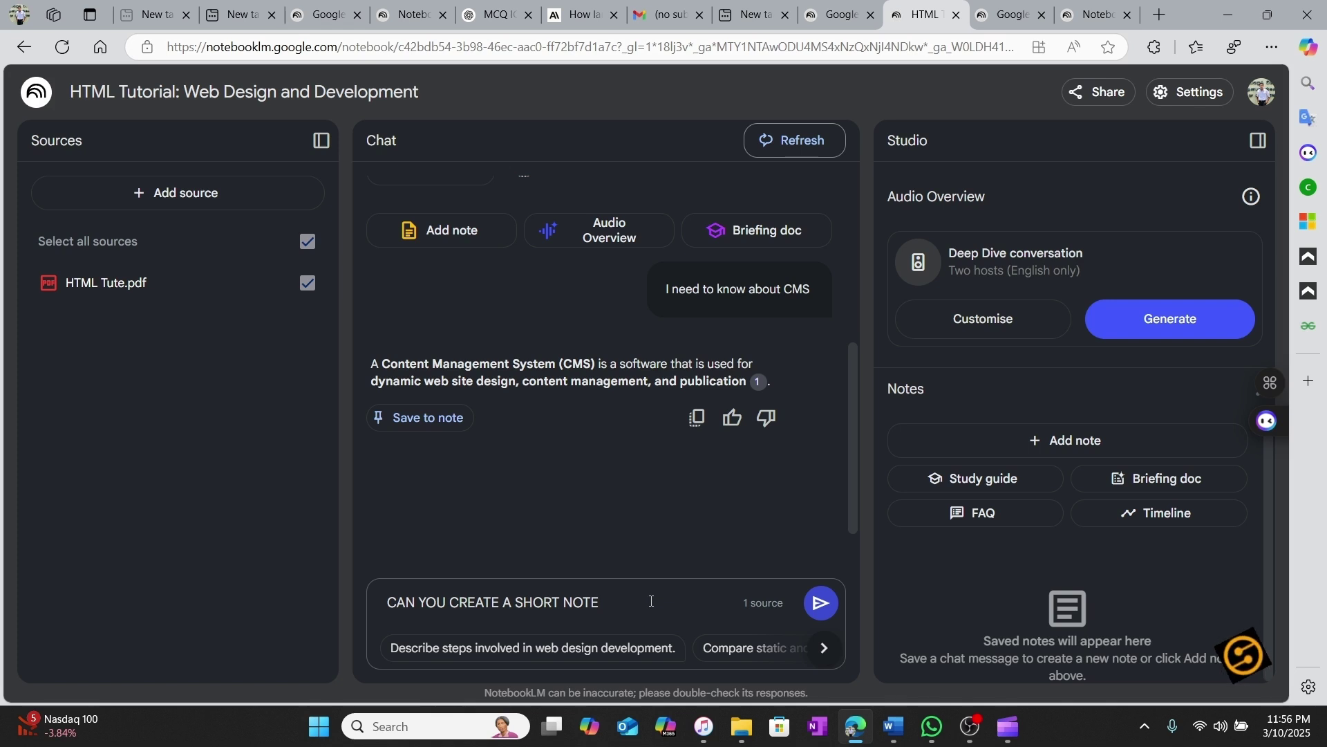
{"action": "key", "text": "Return"}
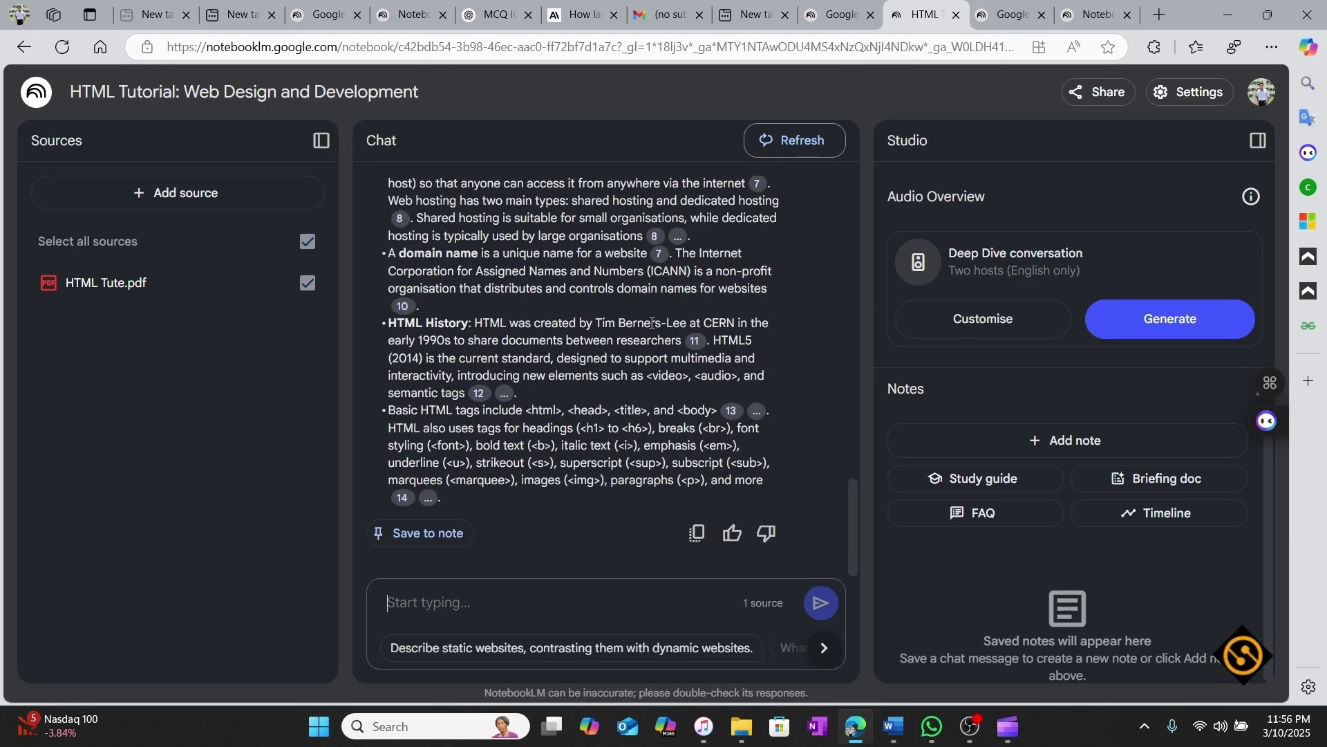
- Read through the generated short note on web design and HTML from its beginning
{"action": "scroll", "coordinate": [652, 323], "scroll_direction": "up", "scroll_amount": 10}
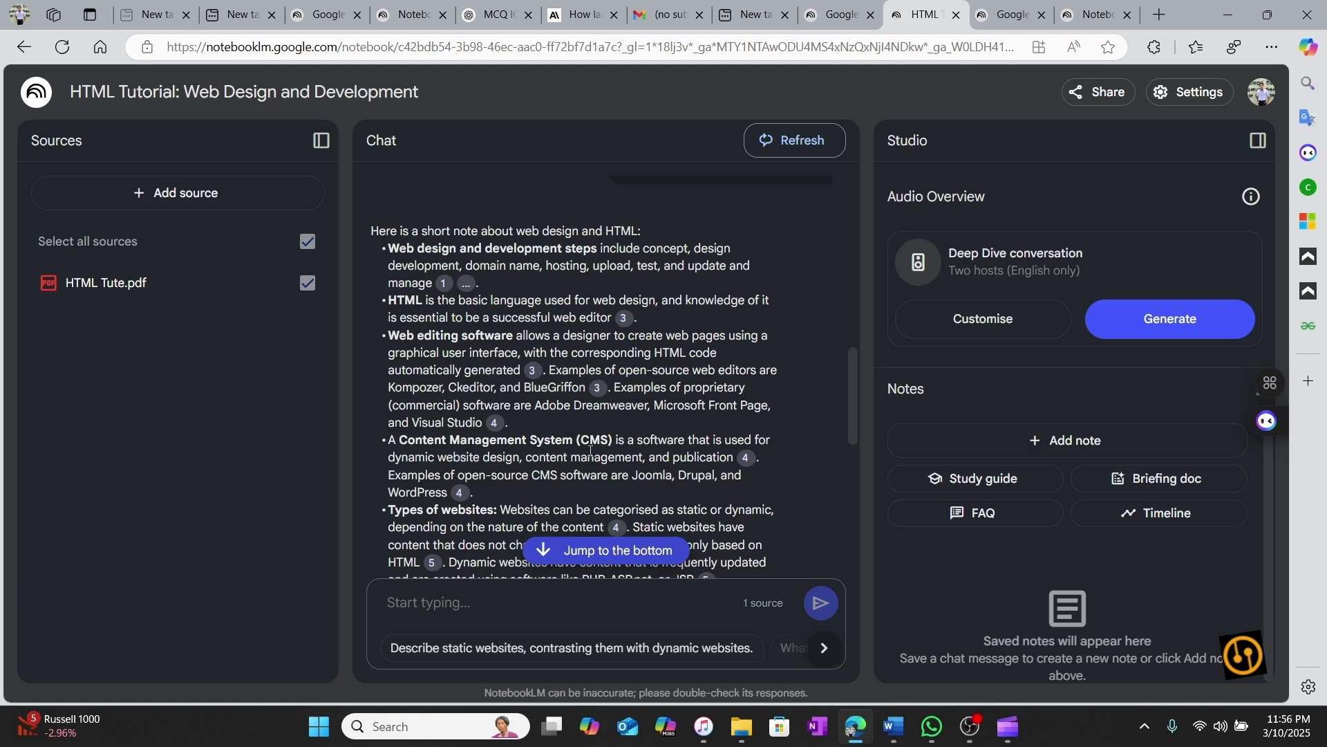
{"action": "scroll", "coordinate": [655, 455], "scroll_direction": "down", "scroll_amount": 3}
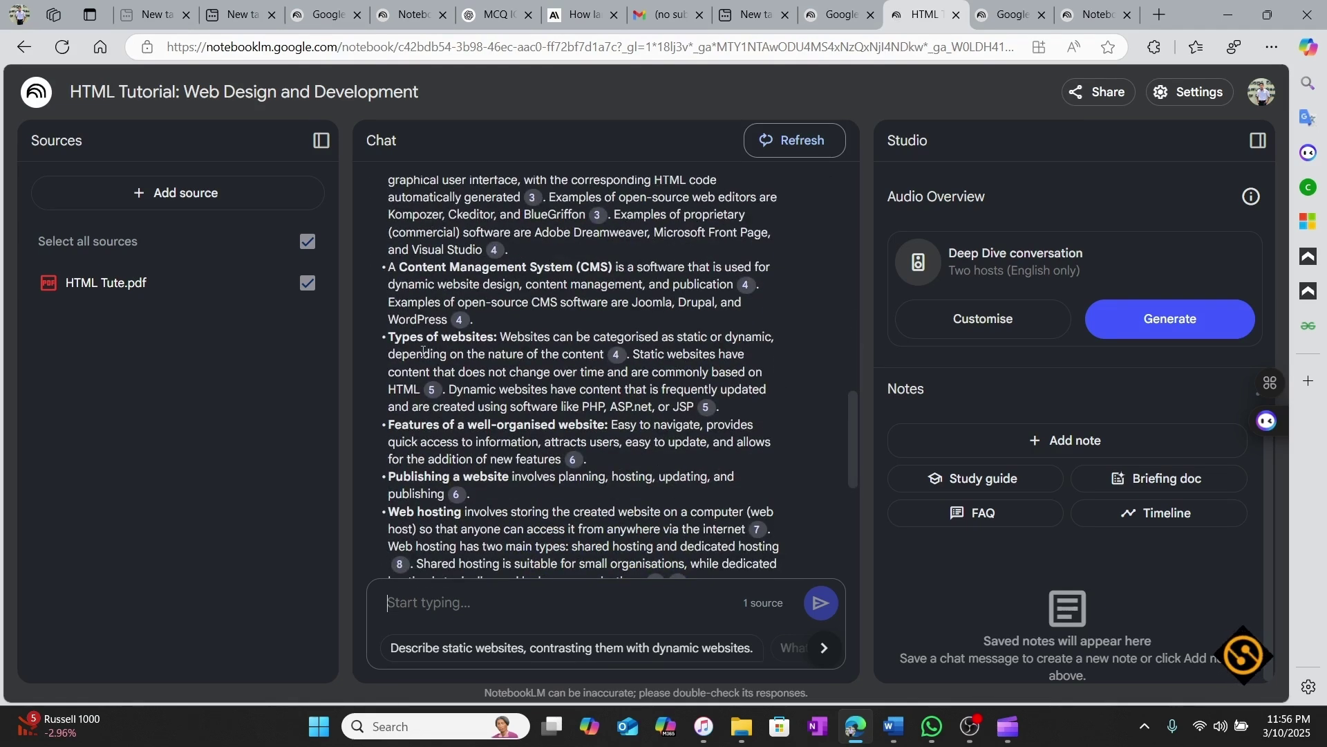
{"action": "scroll", "coordinate": [543, 381], "scroll_direction": "down", "scroll_amount": 1}
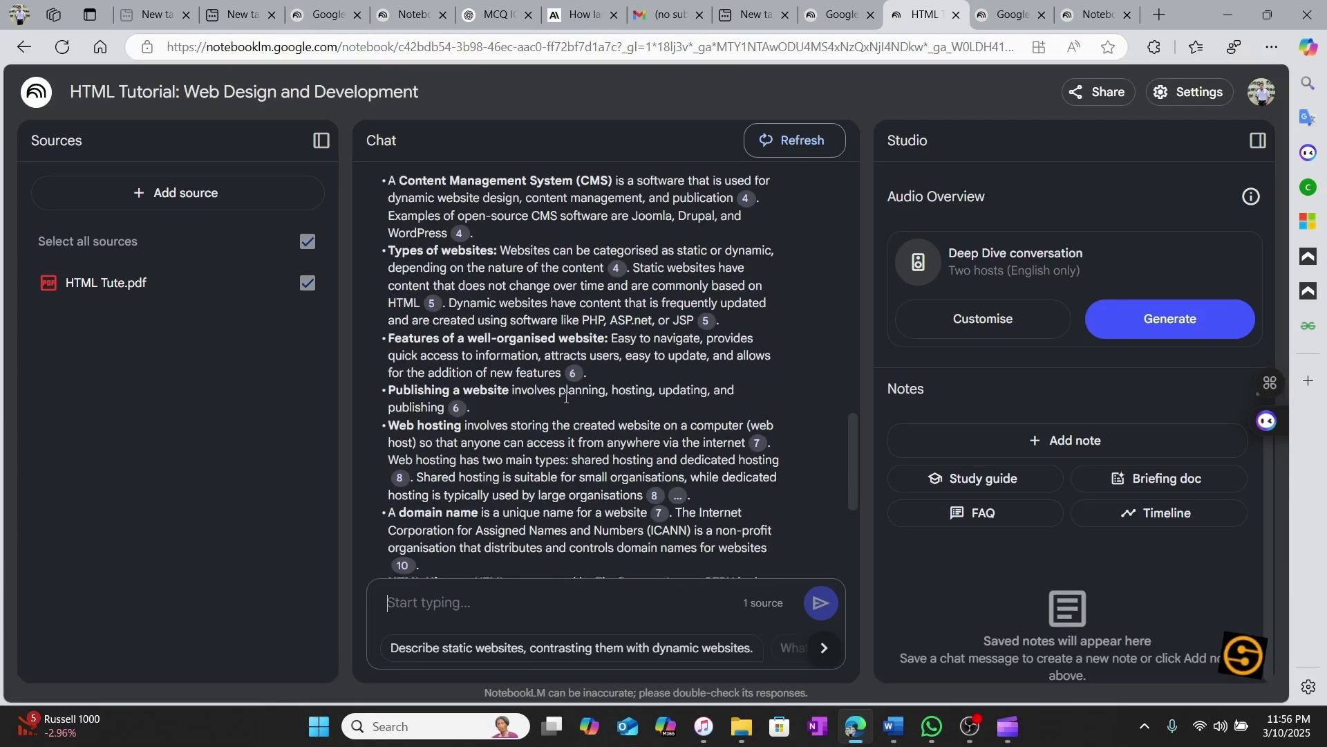
{"action": "scroll", "coordinate": [567, 396], "scroll_direction": "down", "scroll_amount": 1}
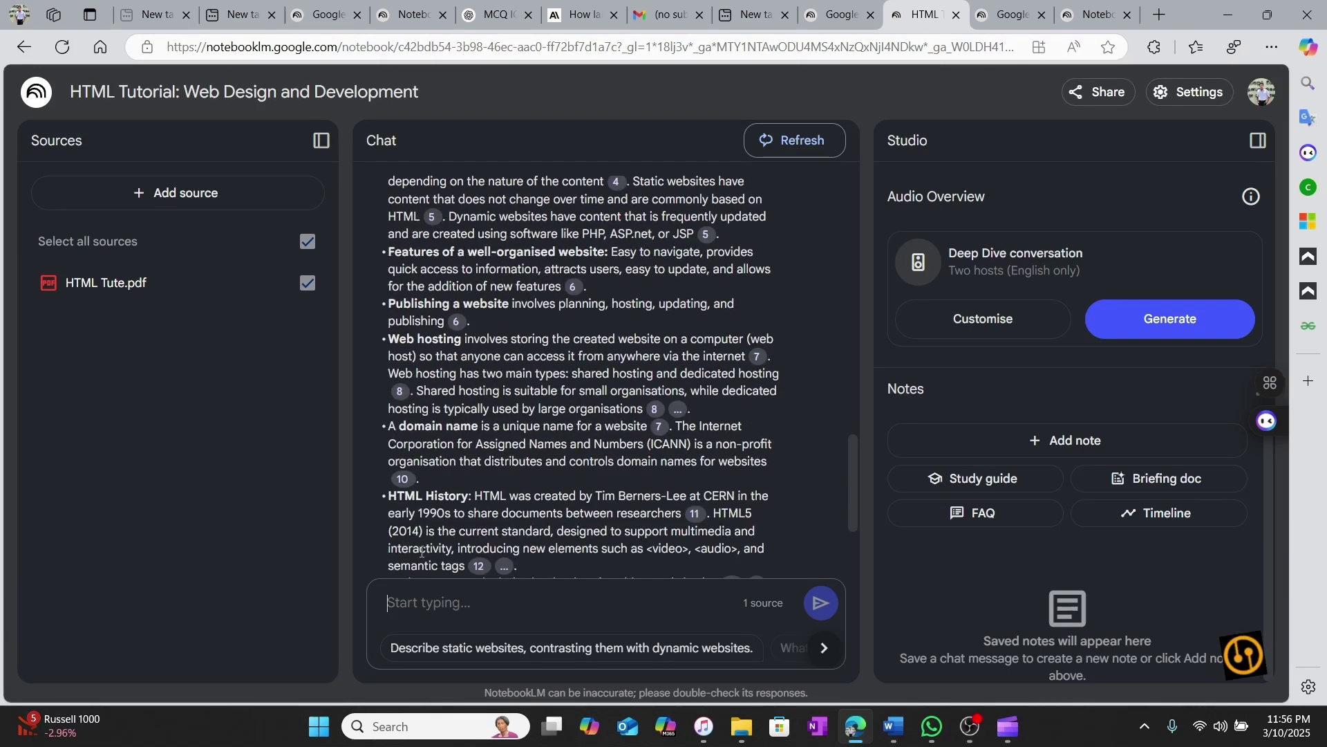